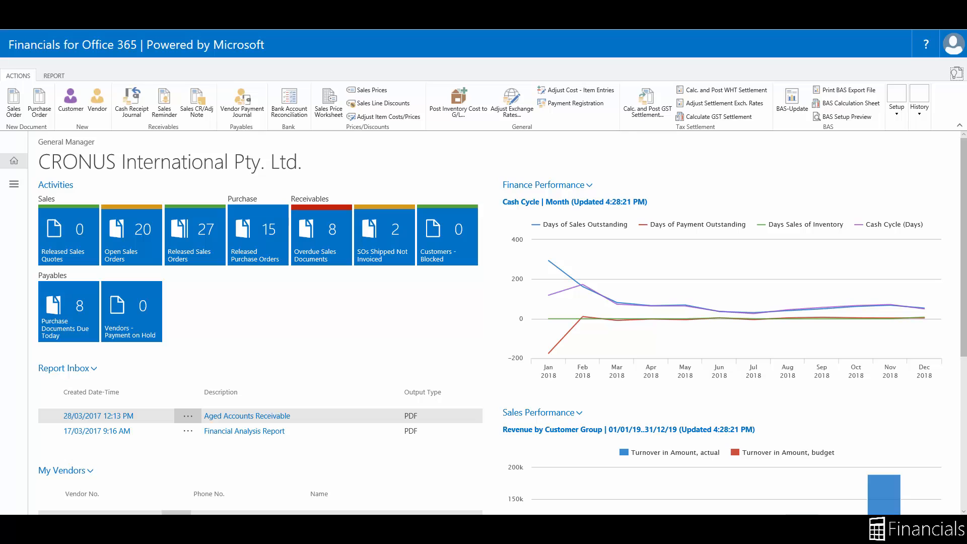
Step: Search for the Chart of Accounts page in the Finance department and open it
key("alt+q")
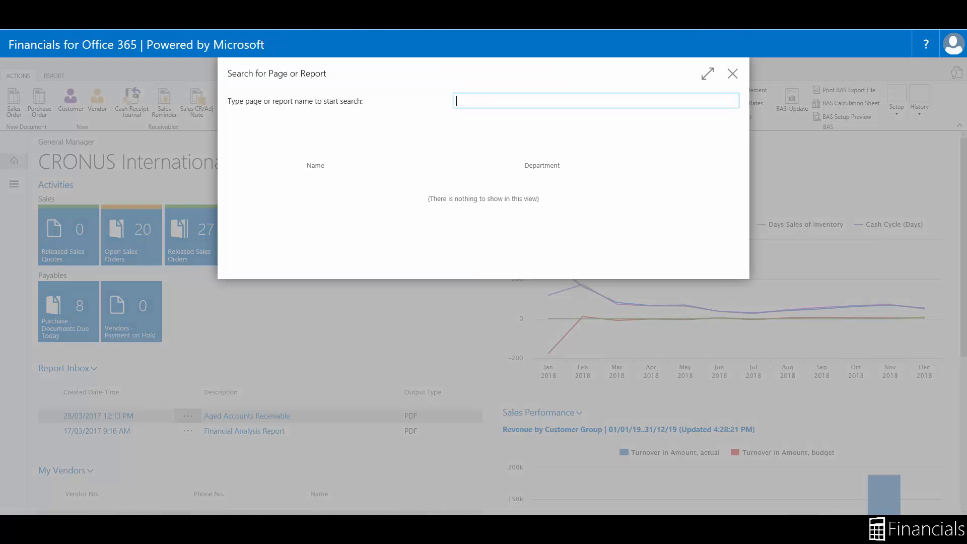
type("Chart of")
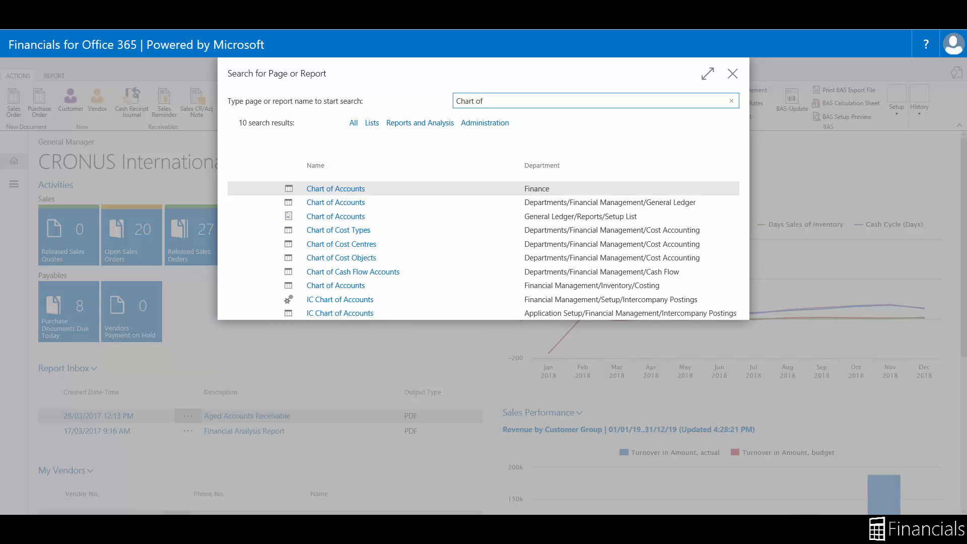
key("Return")
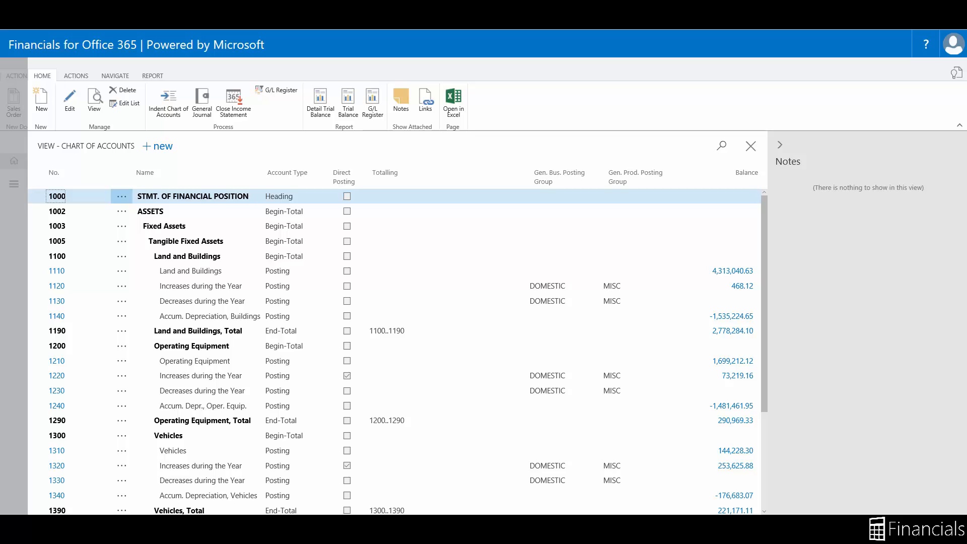
Step: Filter the chart of accounts for 6210 and open the Sales, Raw Materials - Dom. account card
left_click(722, 146)
type("6210")
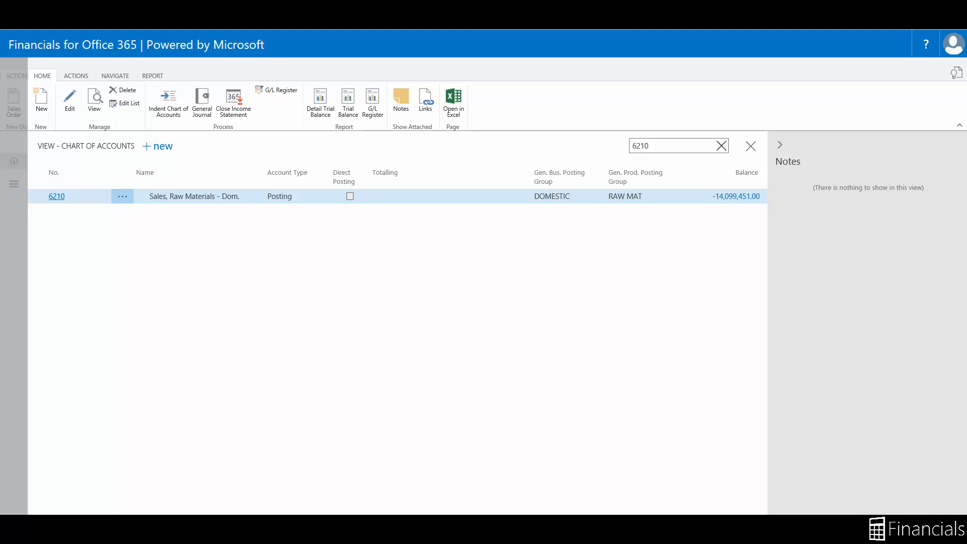
left_click(56, 196)
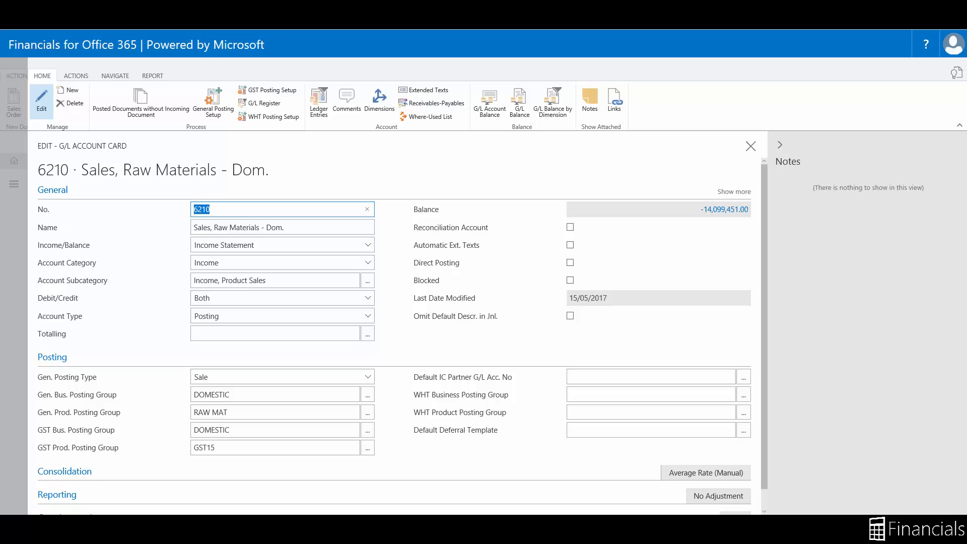
Step: Examine the descriptions of the No., Name and Income/Balance fields on the account card
left_click(44, 209)
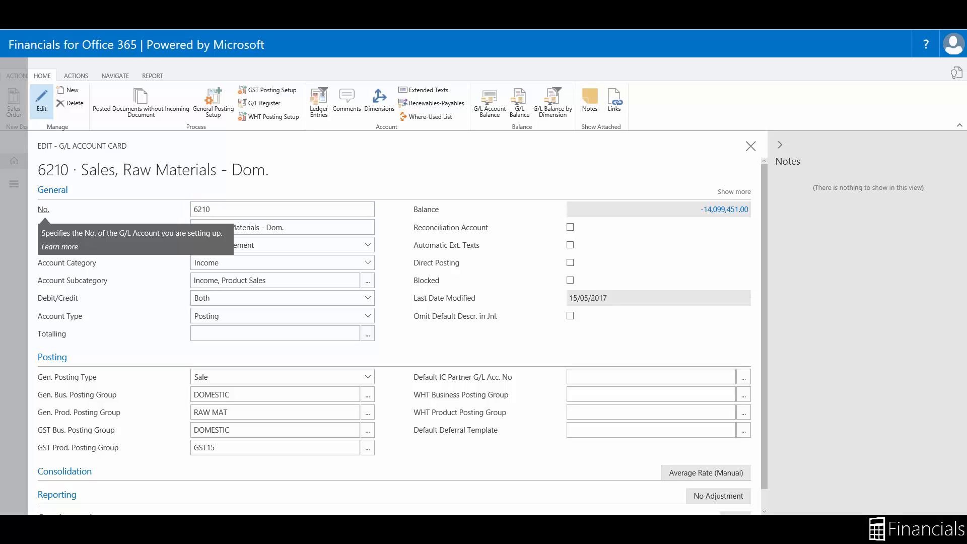
left_click(47, 228)
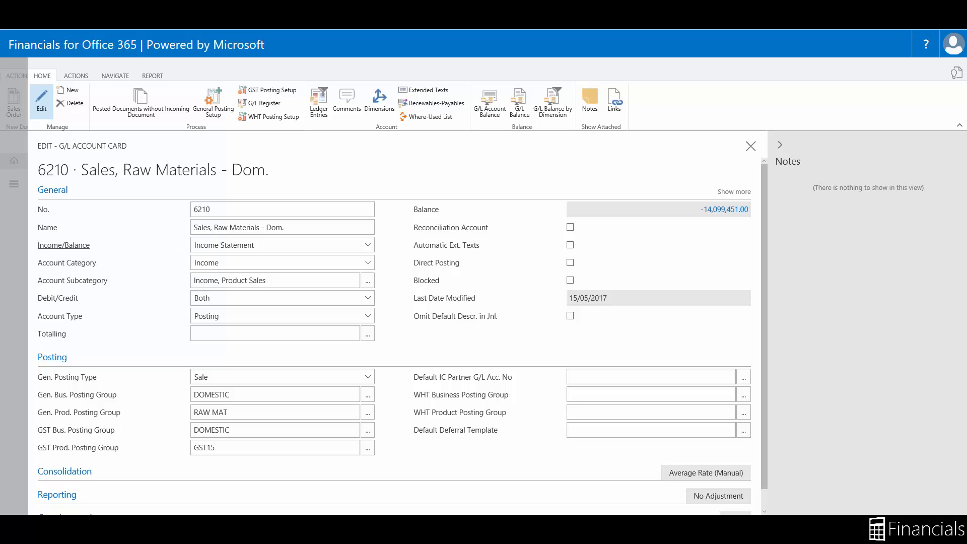
left_click(64, 245)
left_click(242, 209)
left_click(43, 209)
mouse_move(47, 228)
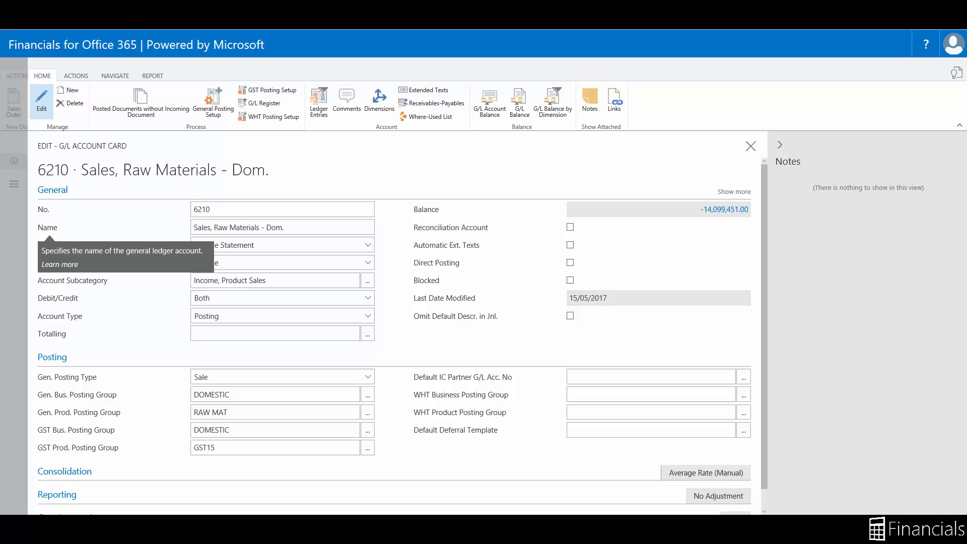
mouse_move(63, 245)
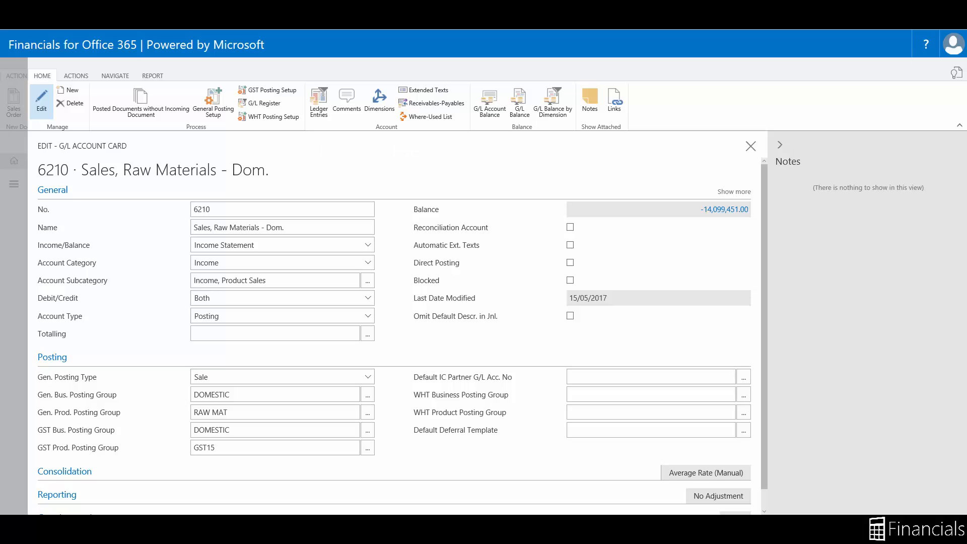
Step: Check the Direct Posting field and view the general ledger entries behind the account's balance
left_click(437, 263)
left_click(724, 209)
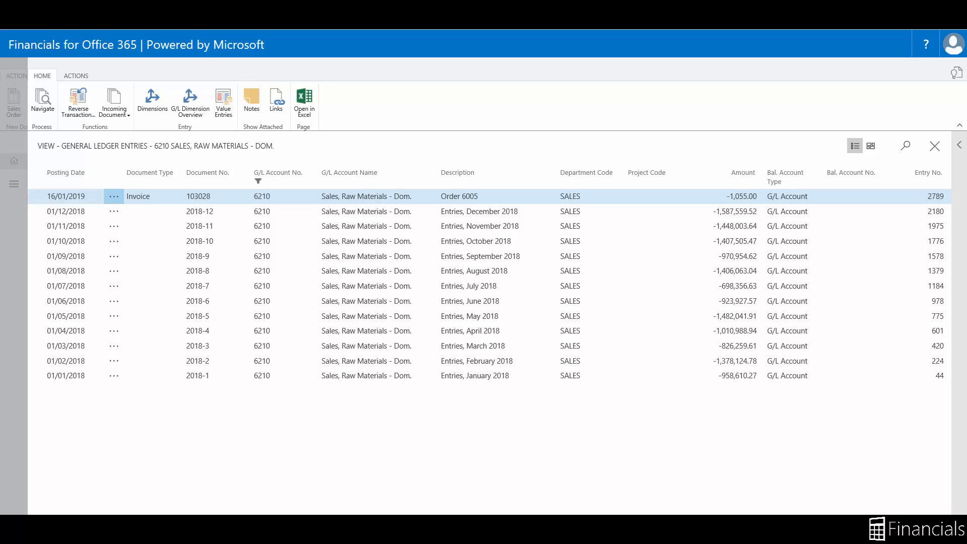
left_click(935, 146)
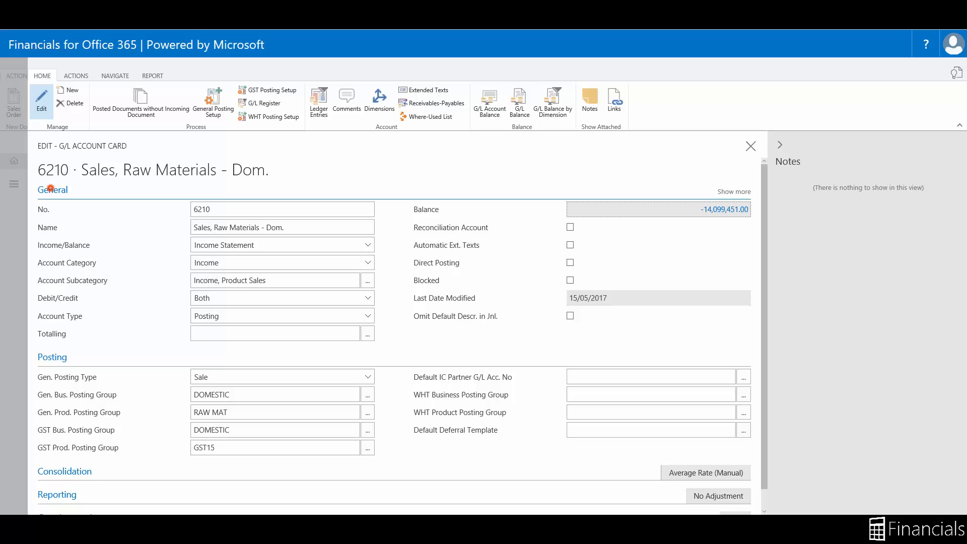
Step: Collapse the General section and examine the general and GST posting fields in the Posting section
left_click(51, 189)
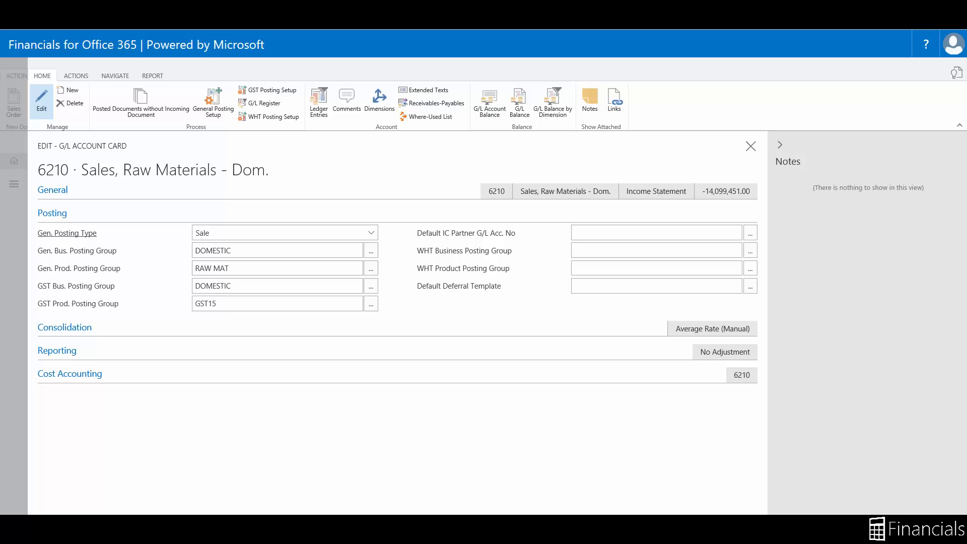
left_click(58, 231)
left_click(65, 249)
left_click(60, 268)
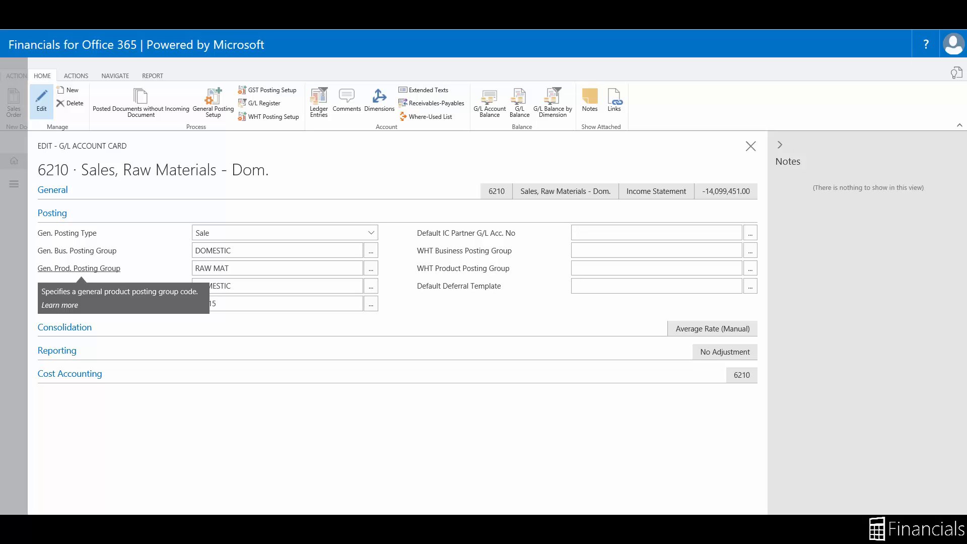
left_click(60, 285)
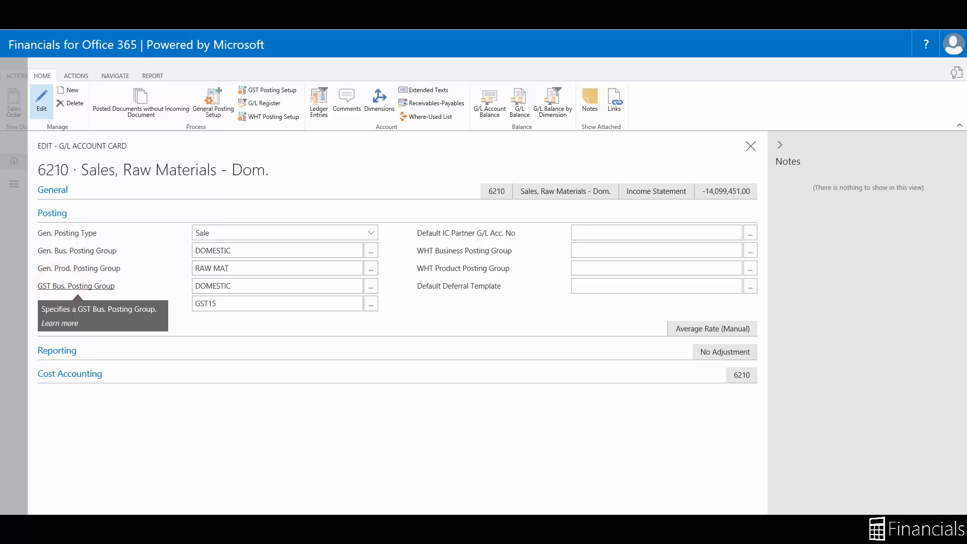
left_click(58, 284)
left_click(60, 303)
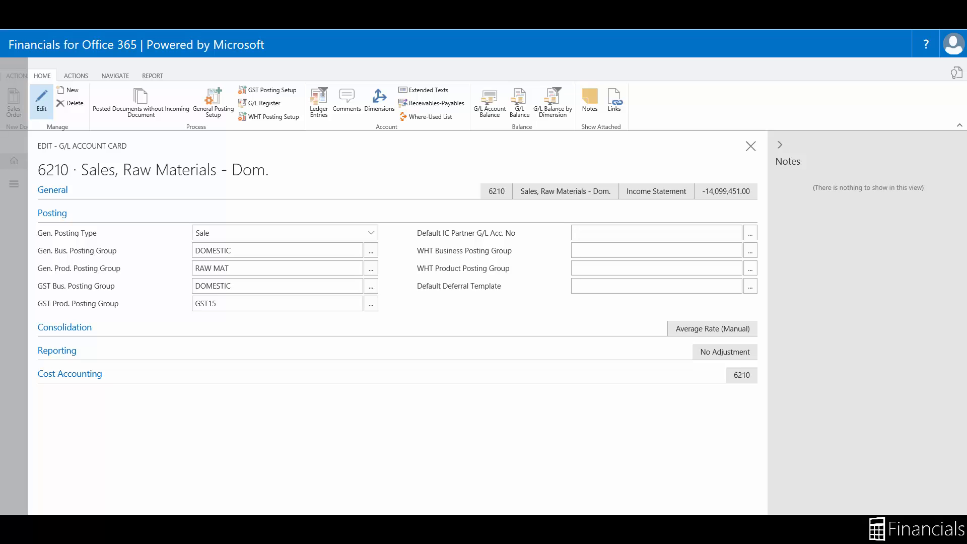
Step: View the Consolidation section in place of Posting, close the account card and clear the 6210 filter
left_click(44, 212)
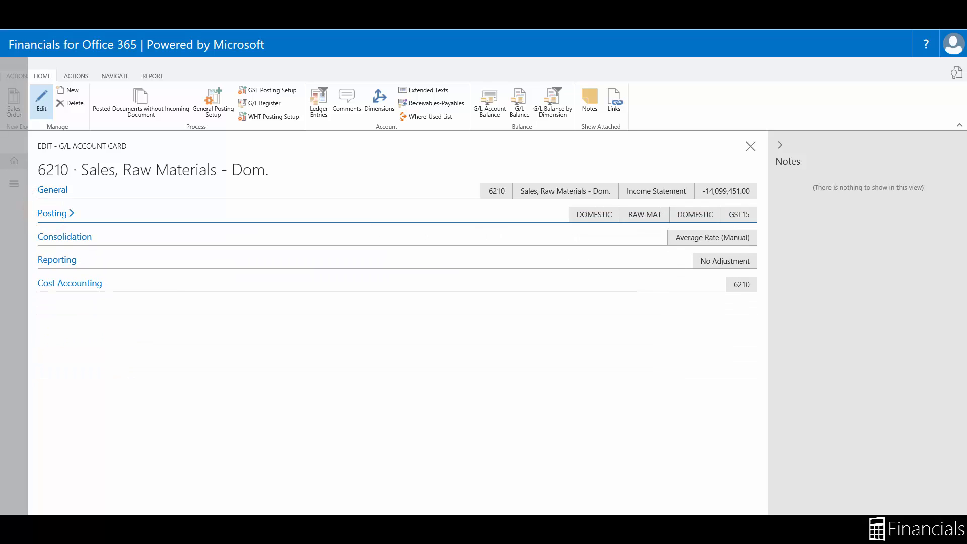
left_click(47, 237)
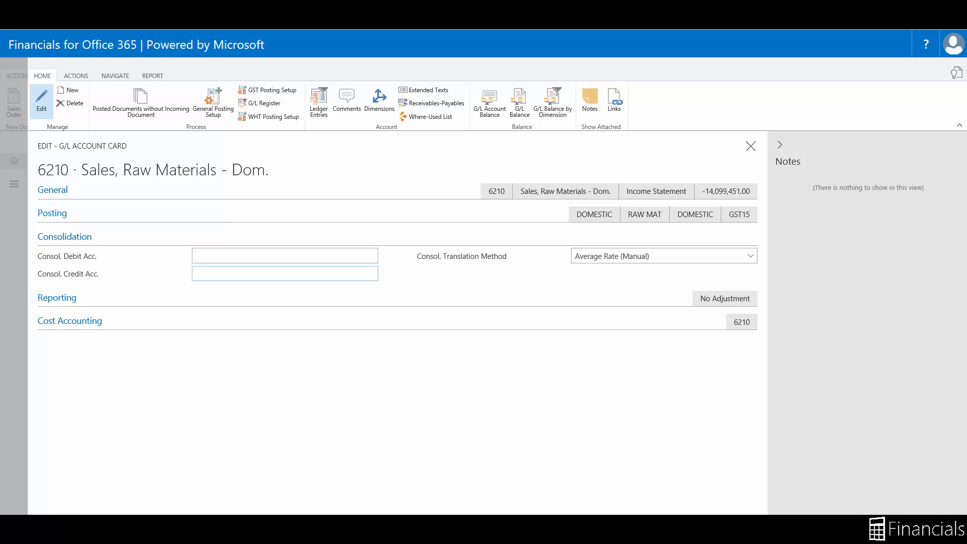
left_click(750, 146)
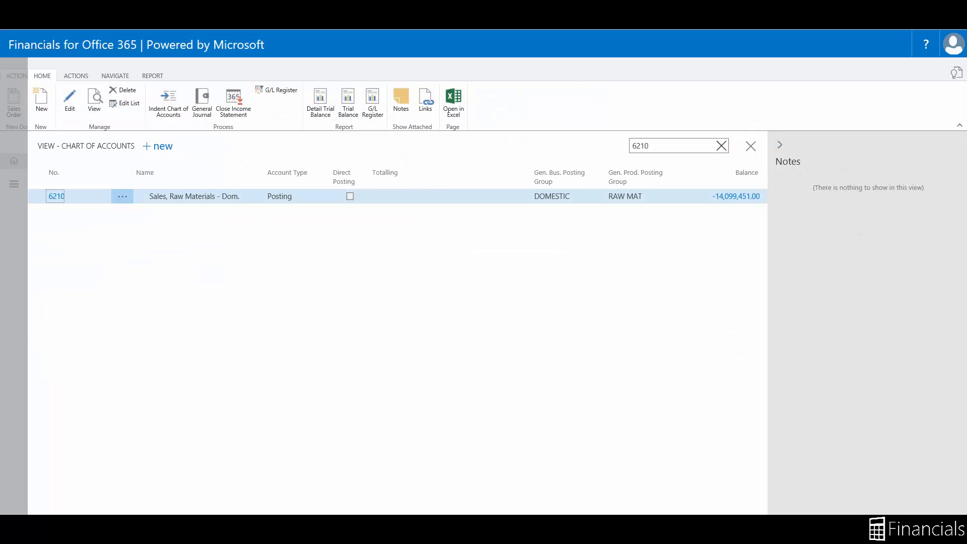
left_click(721, 145)
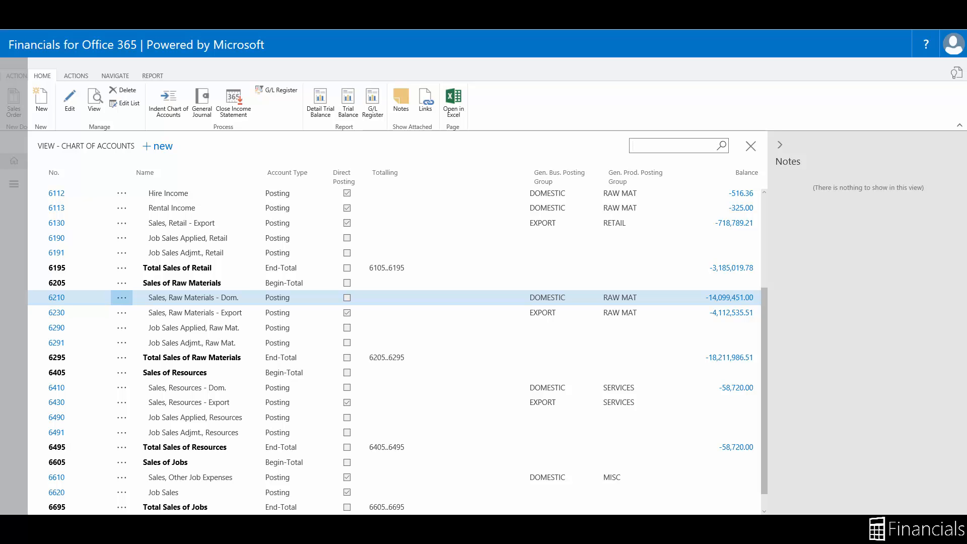
Step: Create a new G/L account with the number 8140 and the name Recycling
left_click(41, 101)
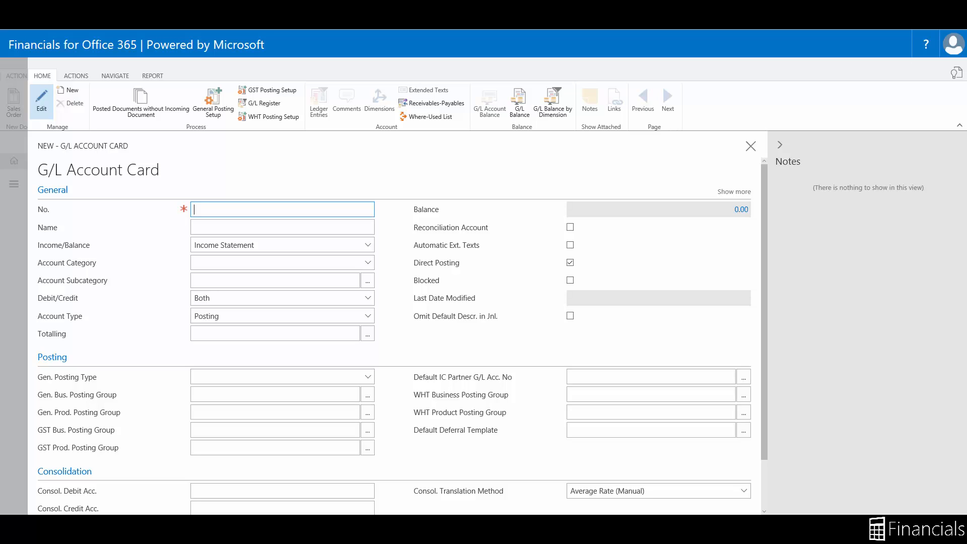
type("8140")
key("Tab")
type("Re")
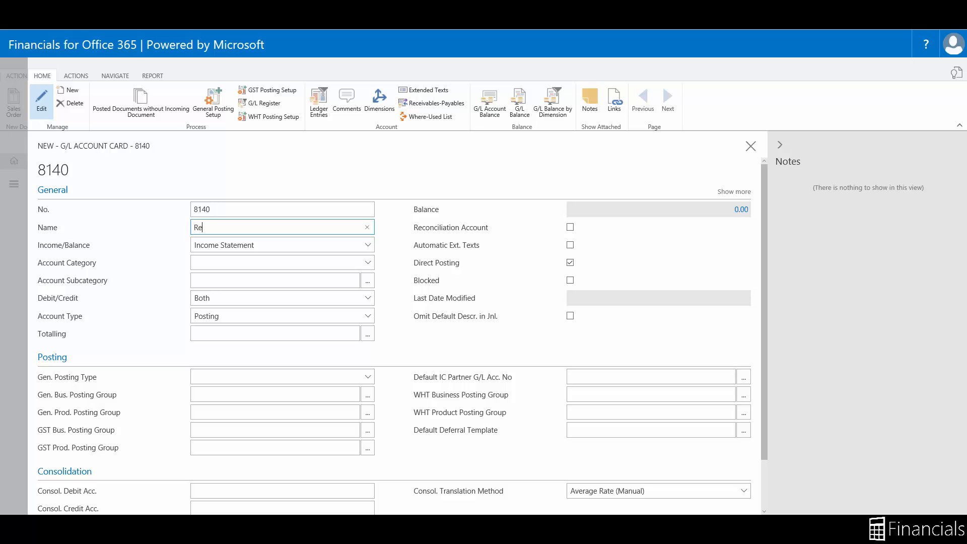
type("cycling")
key("Tab")
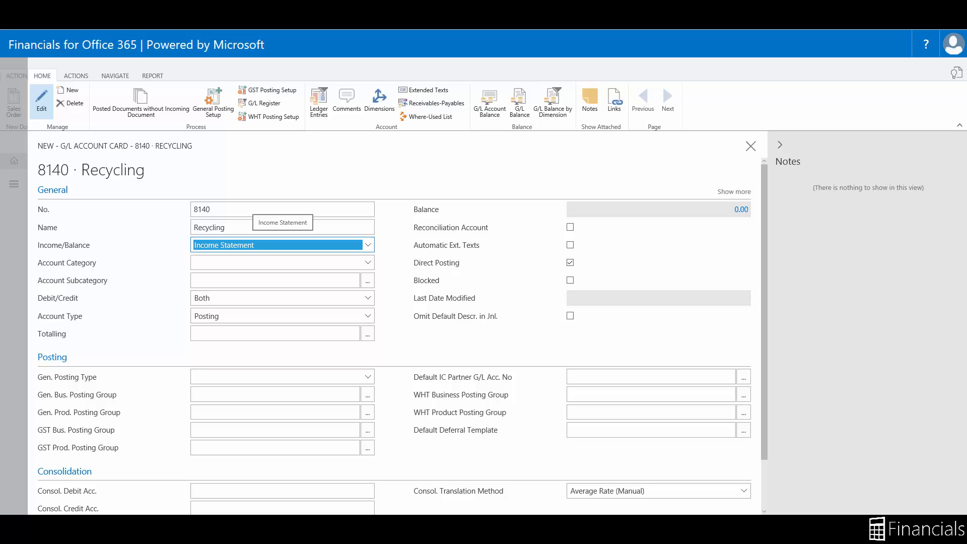
Step: Set the Recycling account's category to Expense, accepting Both for debit/credit and Posting as the account type
key("Down")
left_click(368, 263)
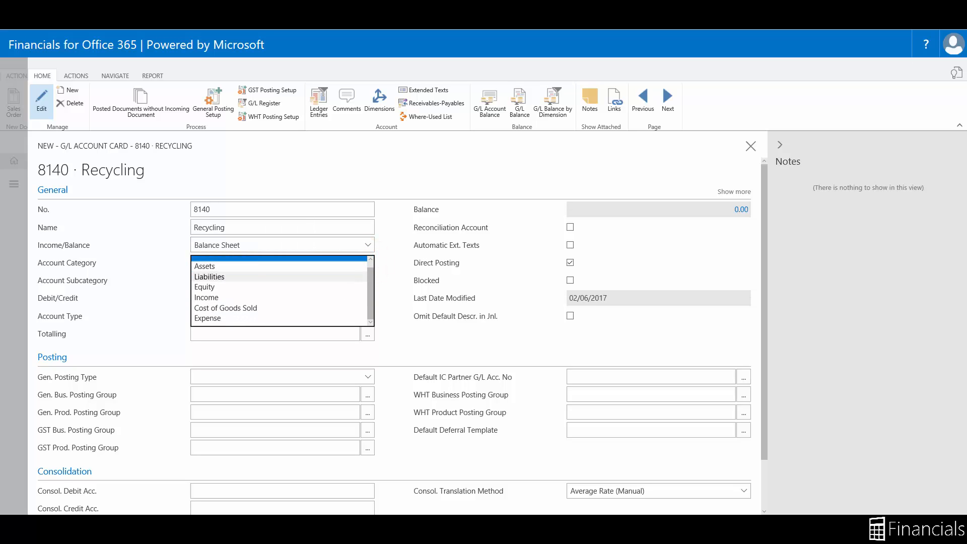
left_click(211, 318)
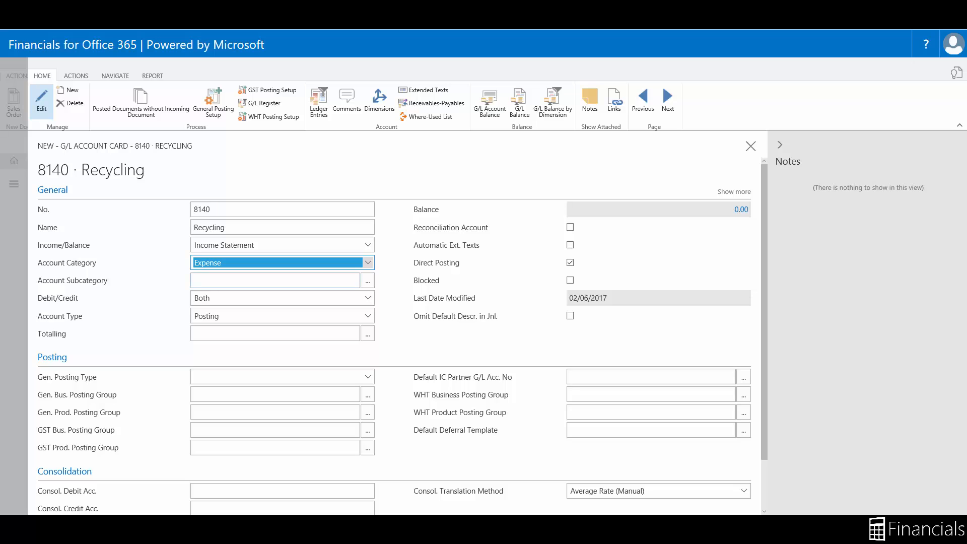
left_click(275, 280)
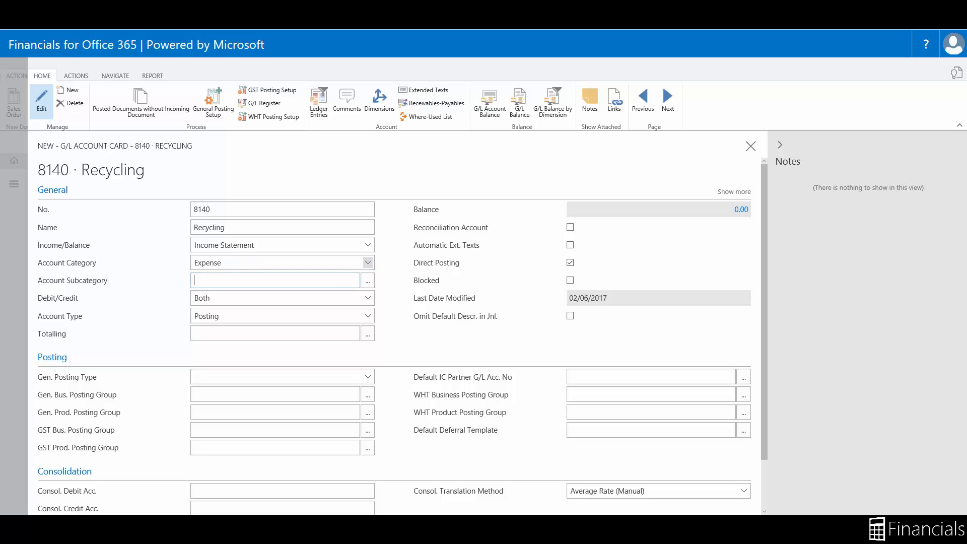
key("Tab")
key("Tab")
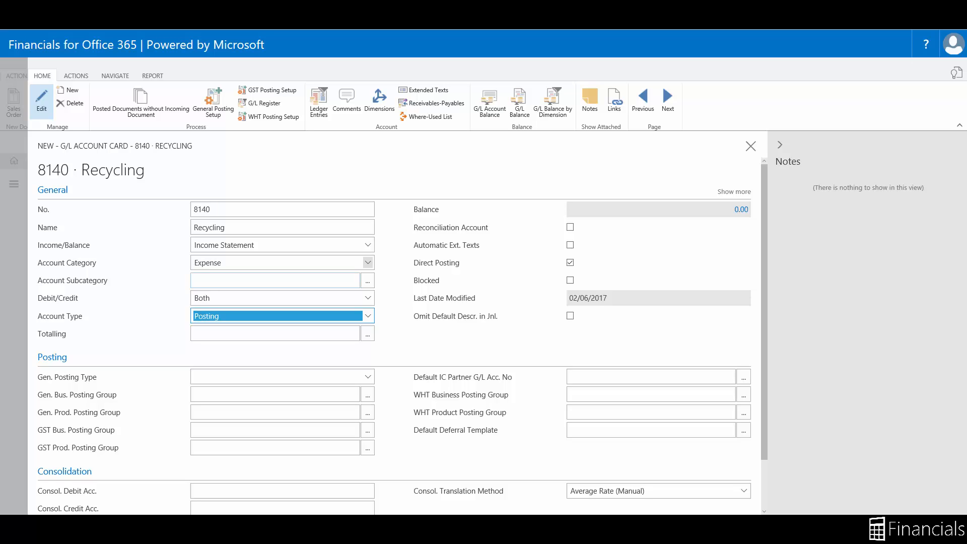
key("Tab")
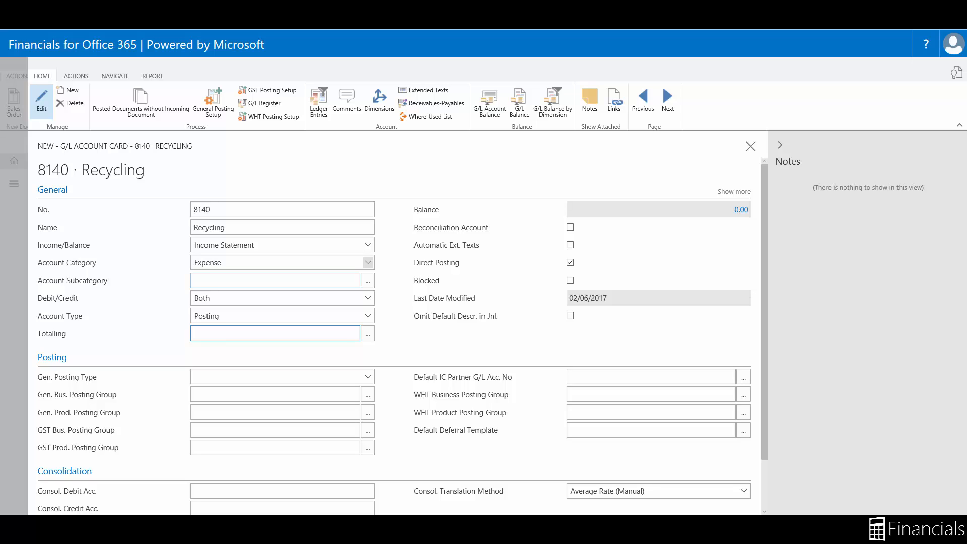
Step: Set the general posting type to Purchase, business posting group to DOMESTIC and product posting group to MISC, and close the card
left_click(230, 376)
left_click(225, 385)
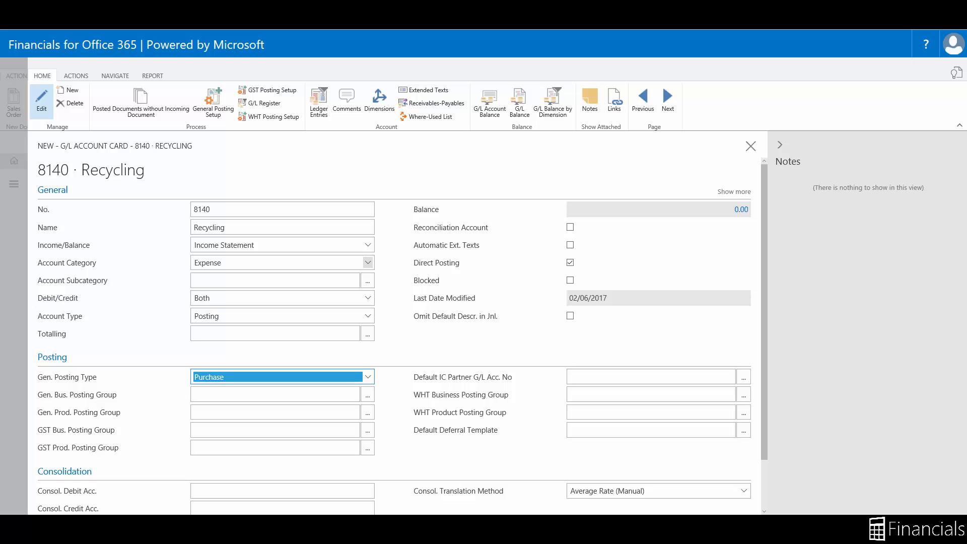
key("Tab")
type("DO")
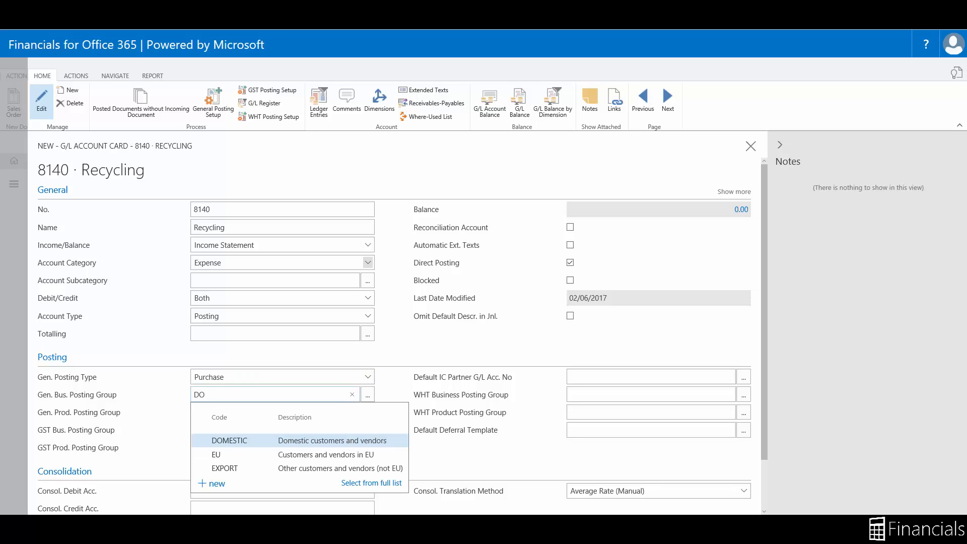
left_click(231, 441)
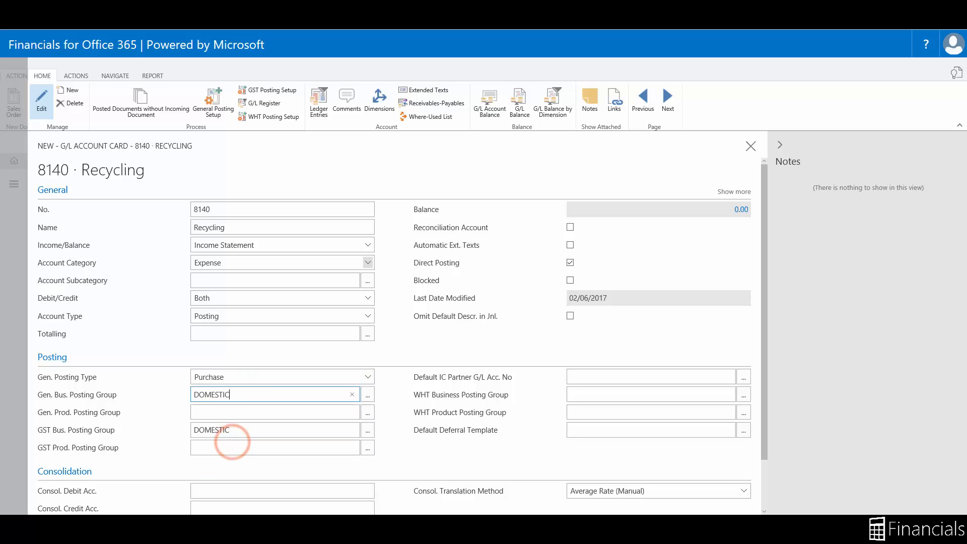
left_click(367, 412)
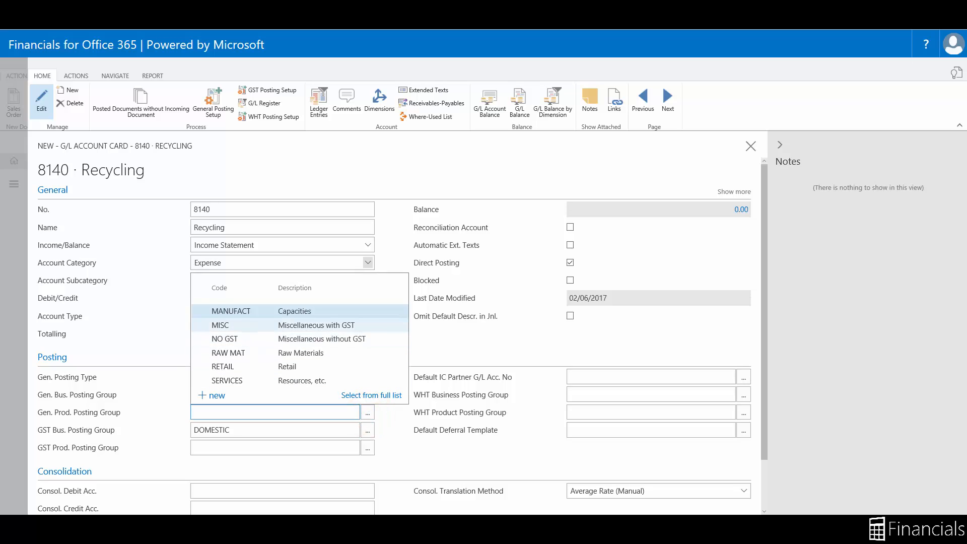
left_click(242, 325)
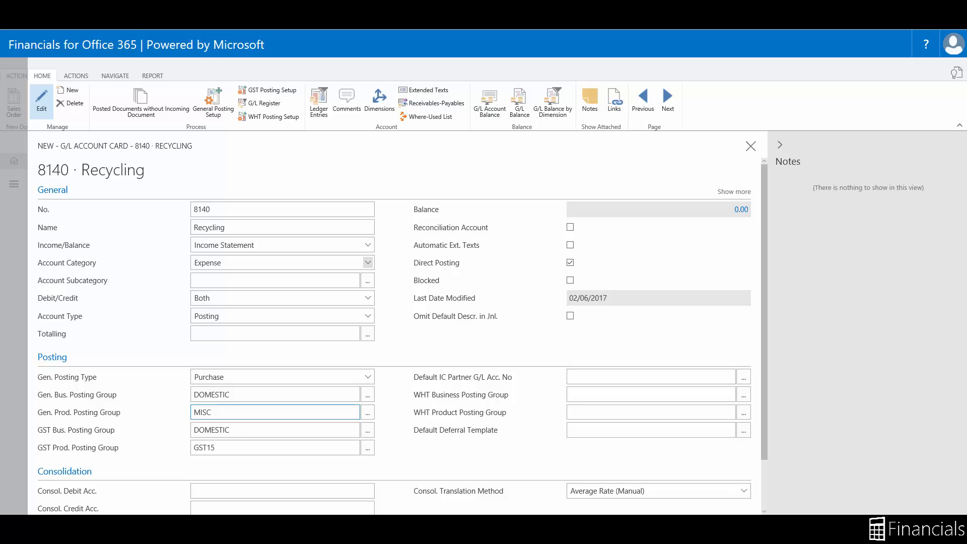
left_click(750, 146)
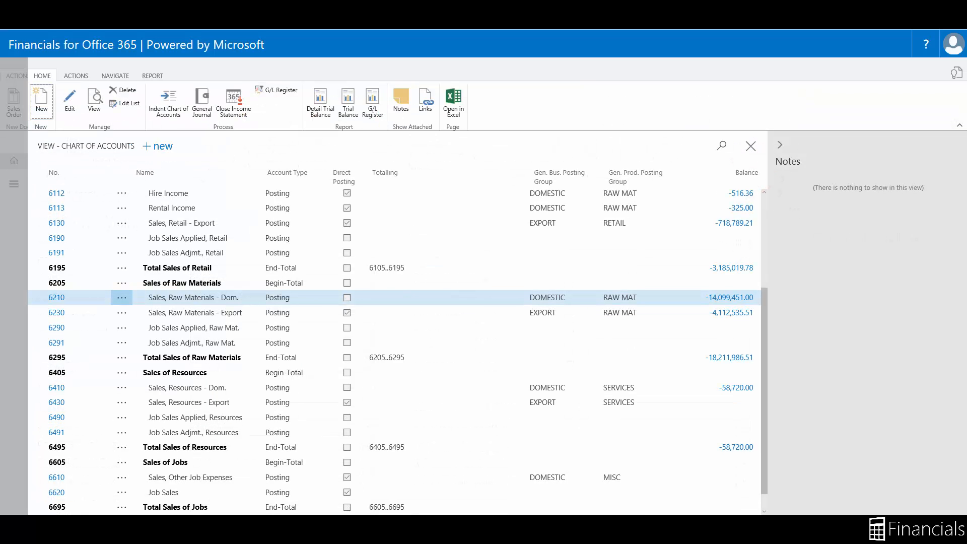
Step: Search the chart of accounts for 8100, and clear the search to locate and select the 8140 Recycling account
left_click(721, 146)
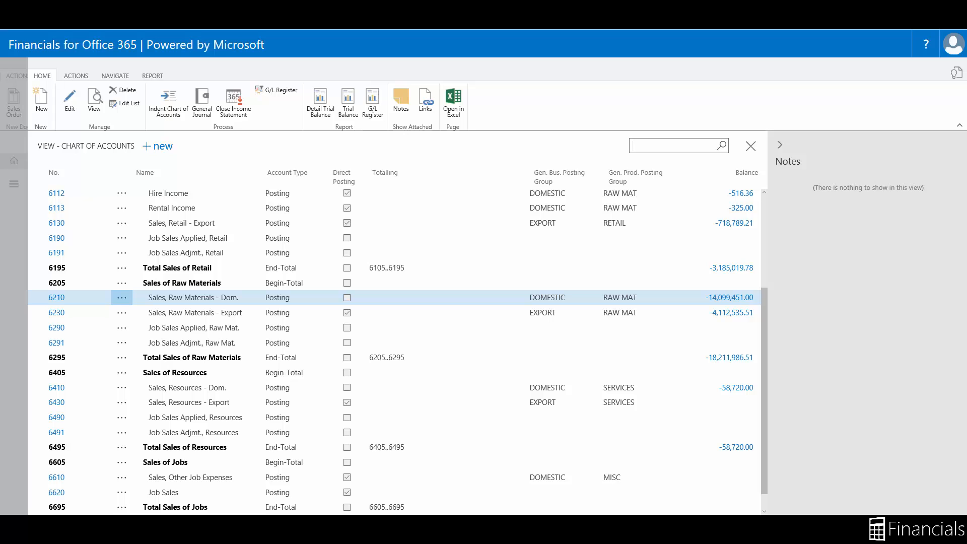
type("8100")
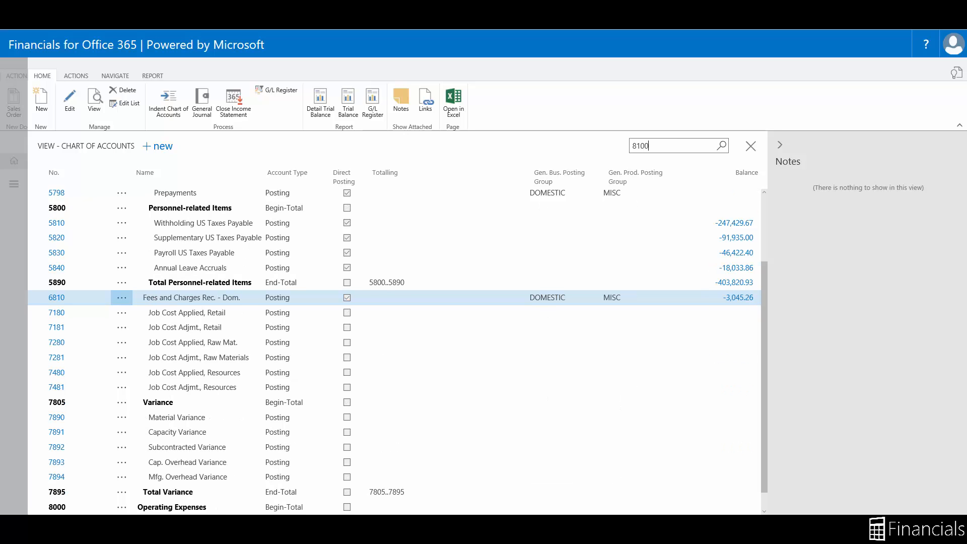
key("BackSpace")
key("BackSpace")
key("BackSpace")
key("BackSpace")
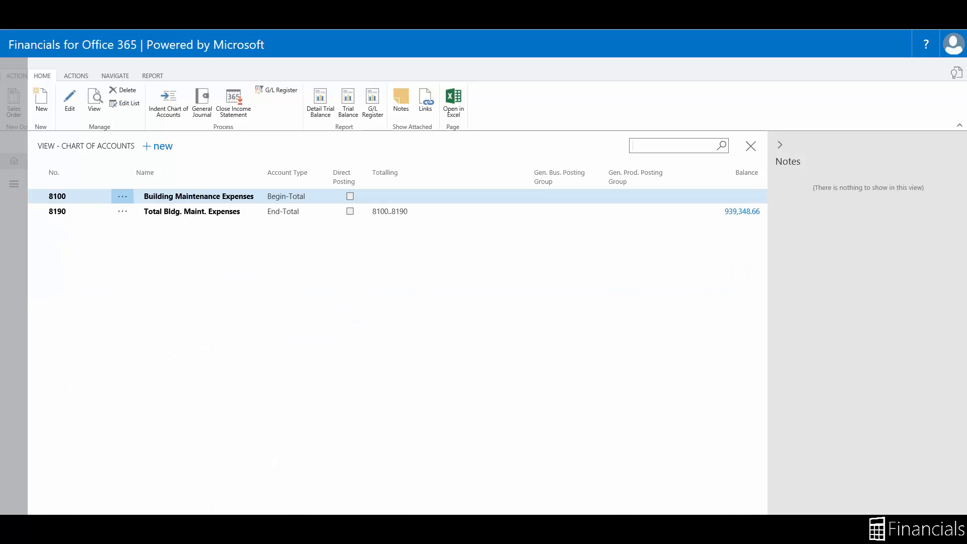
left_click(42, 357)
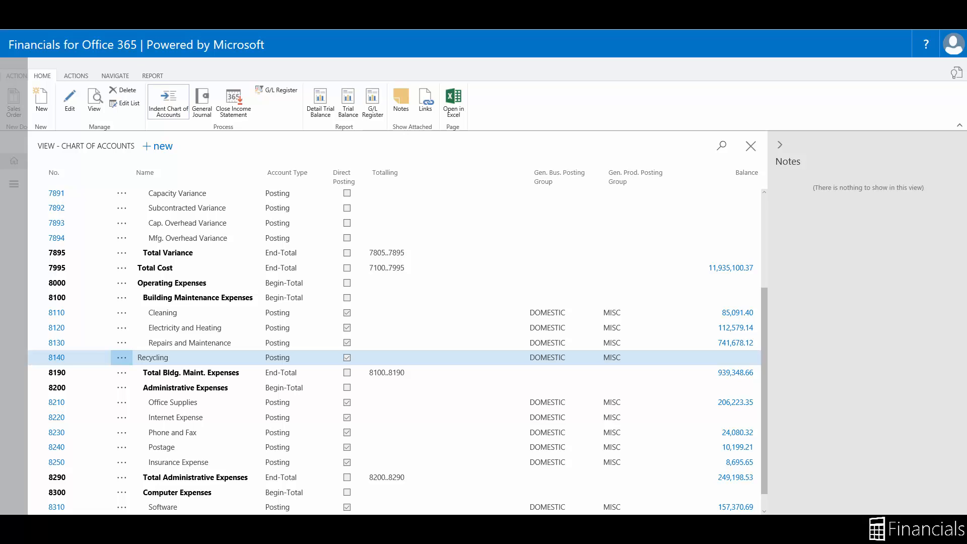
Step: Indent the chart of accounts so the Recycling account lines up within its total group, and close the list
left_click(171, 101)
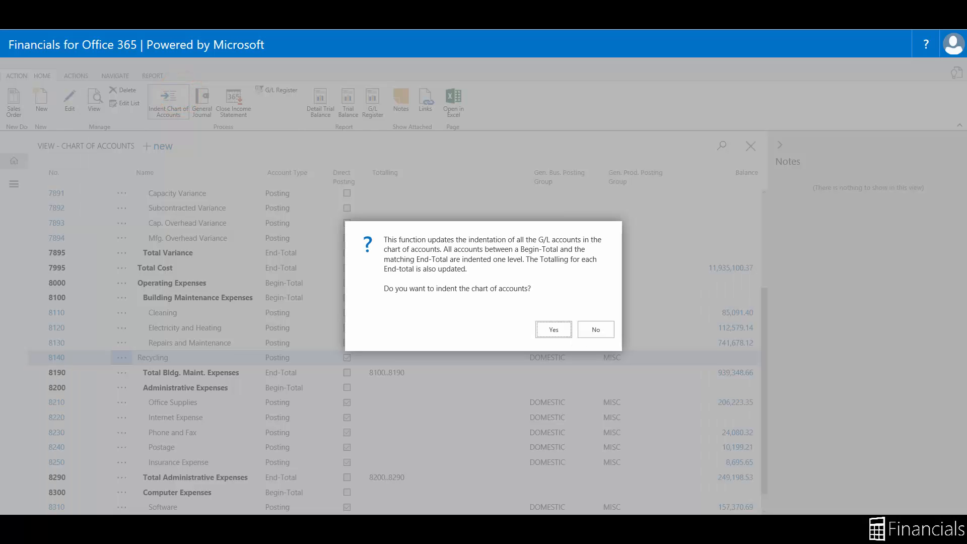
left_click(554, 330)
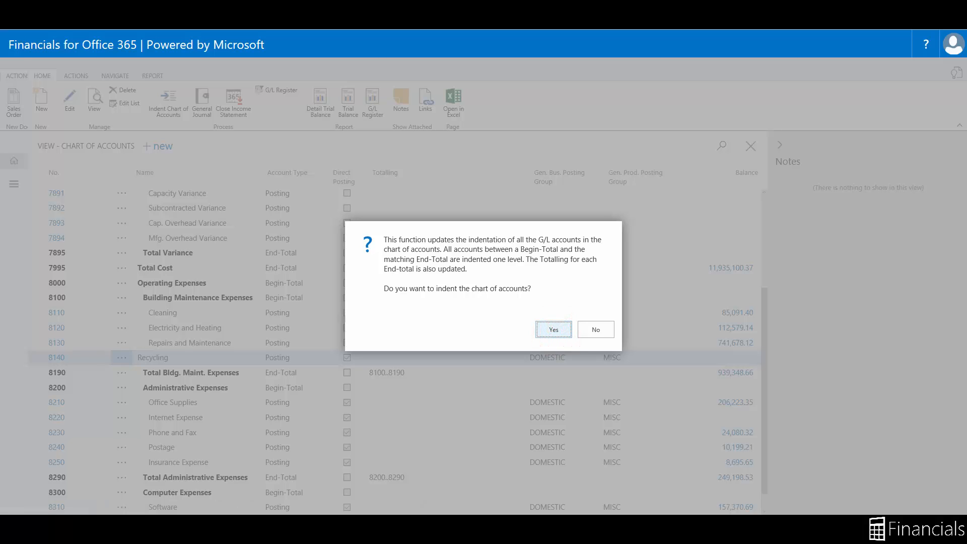
left_click(750, 146)
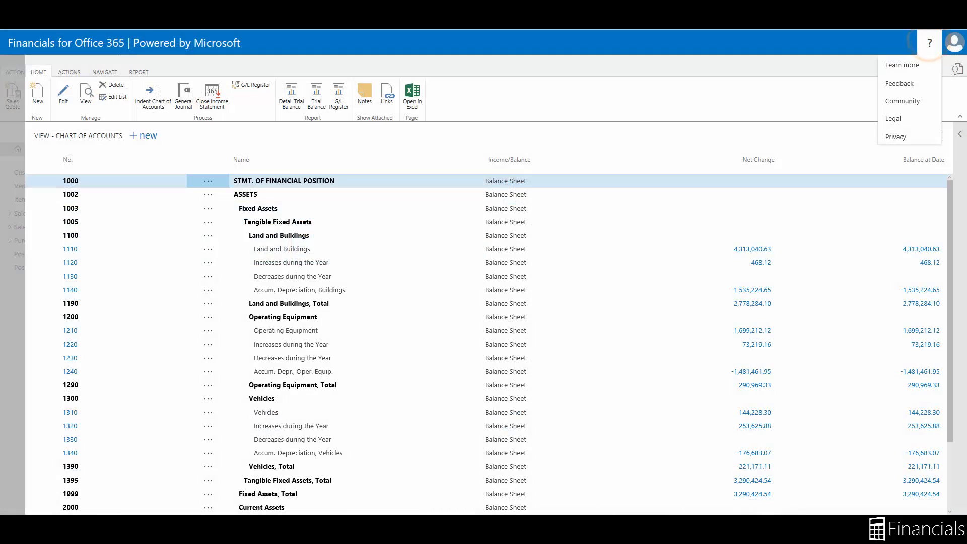
Step: Look up the explanation of the Net Change column in the chart of accounts and open its full help page
left_click(923, 64)
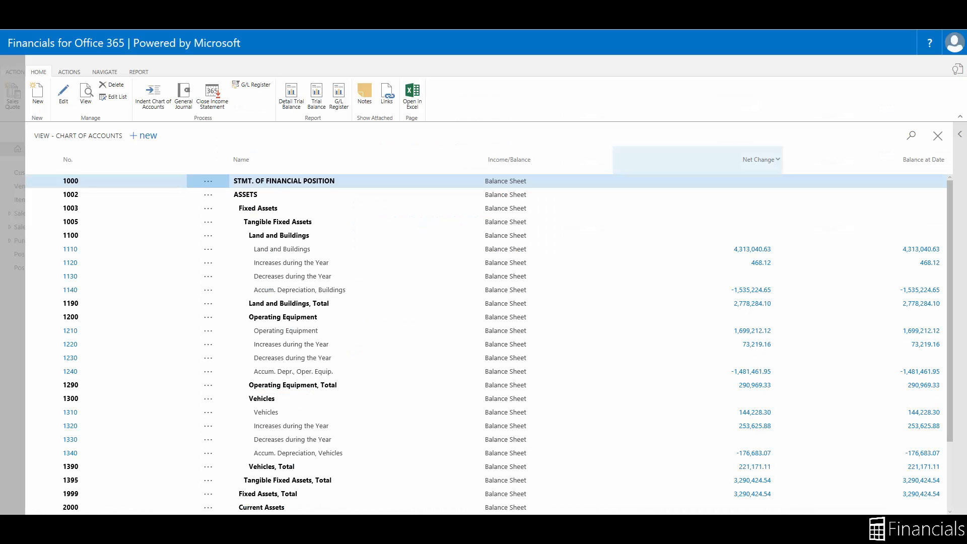
left_click(644, 152)
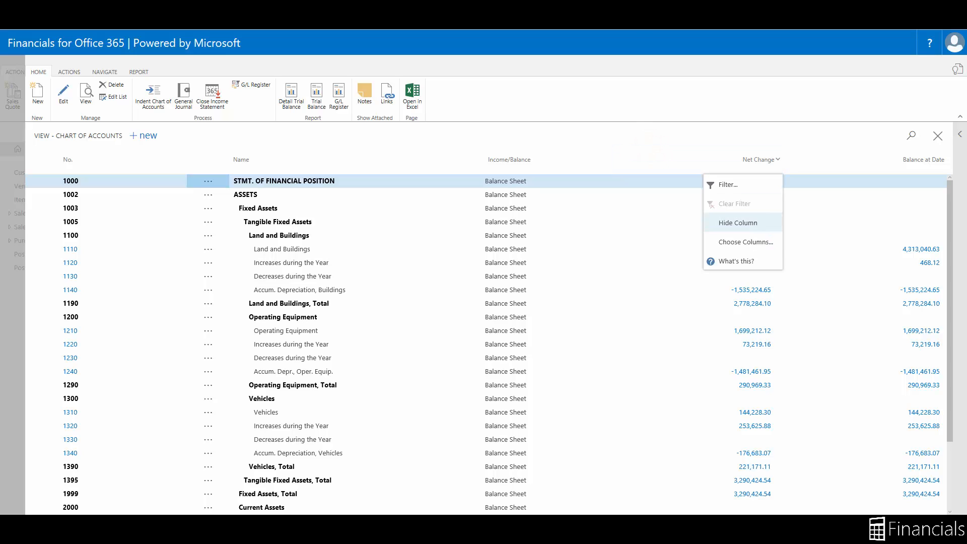
left_click(736, 261)
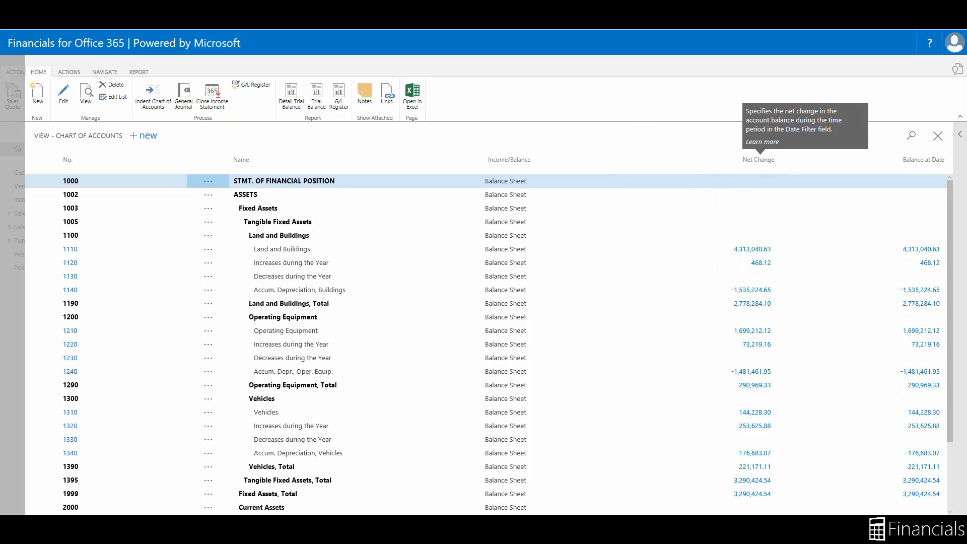
left_click(762, 142)
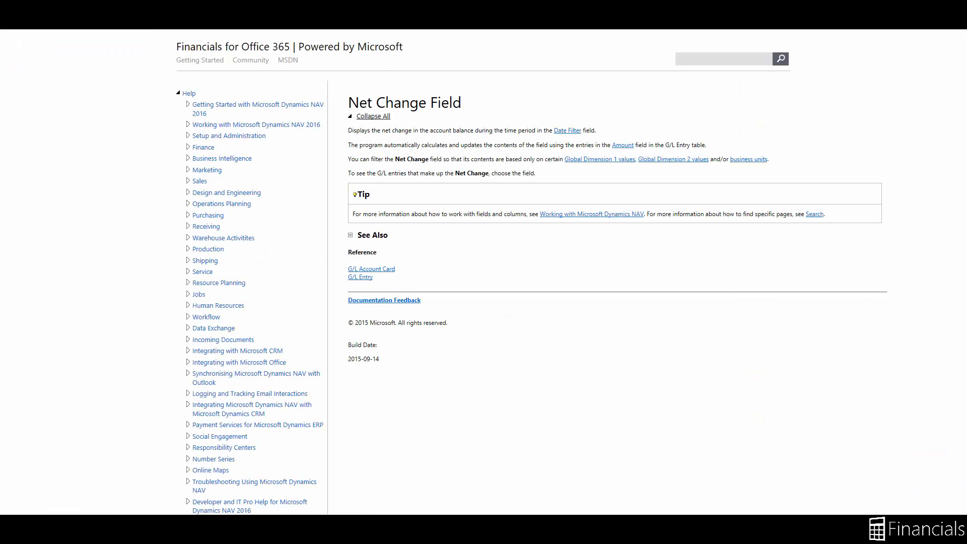